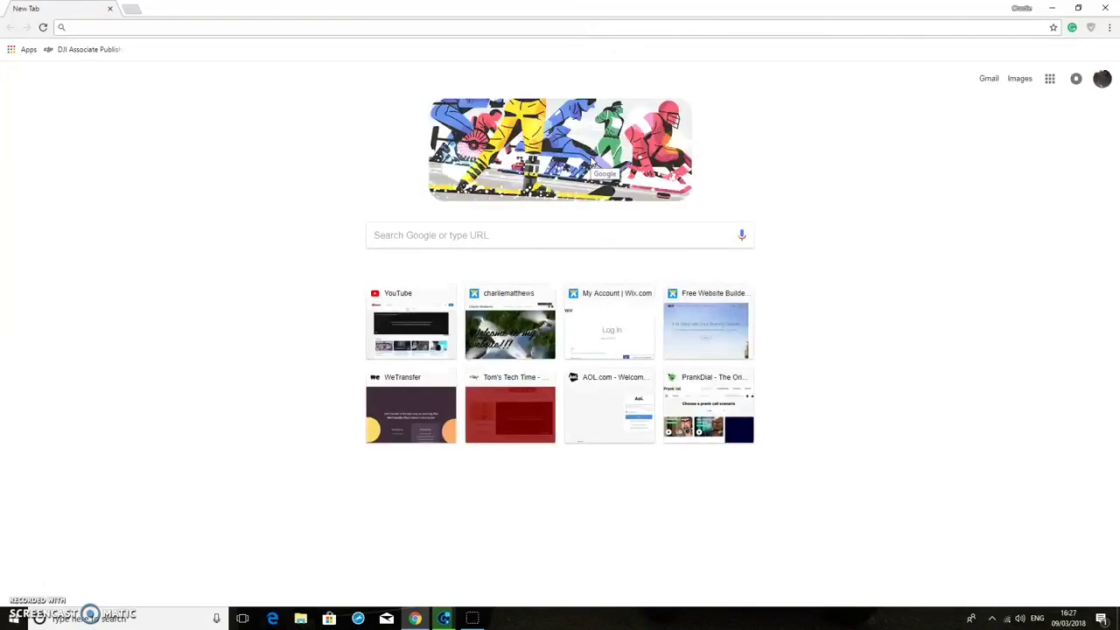
# After trying to lift TalkTalk's block on 123lpe.com, search the Chrome Web Store for 'ultrasurf'
pyautogui.write('123')
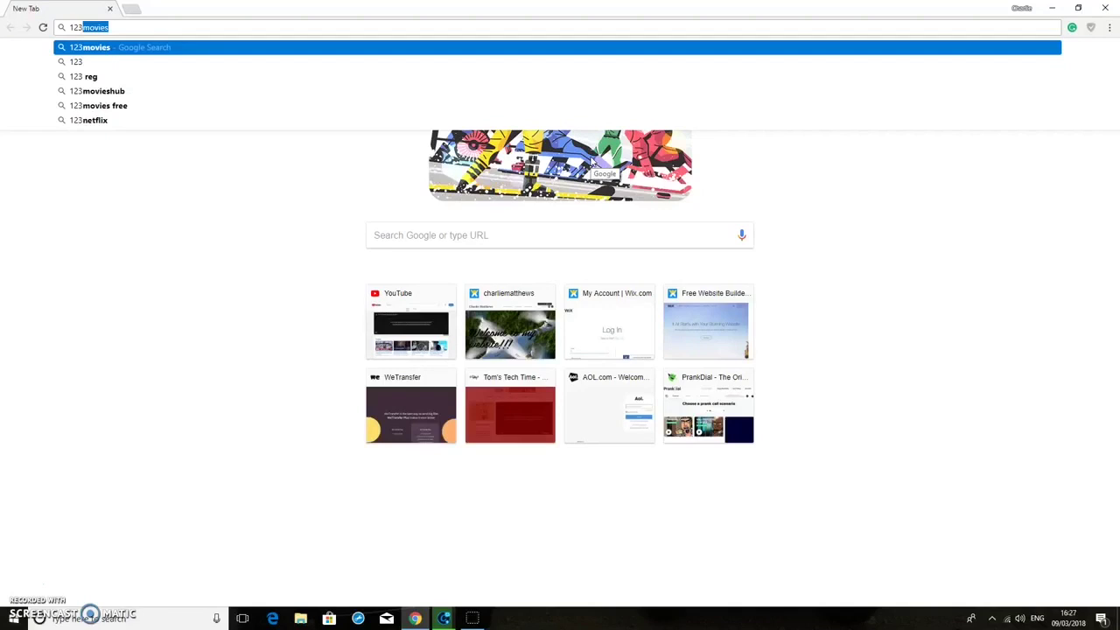
pyautogui.write('lpe.com')
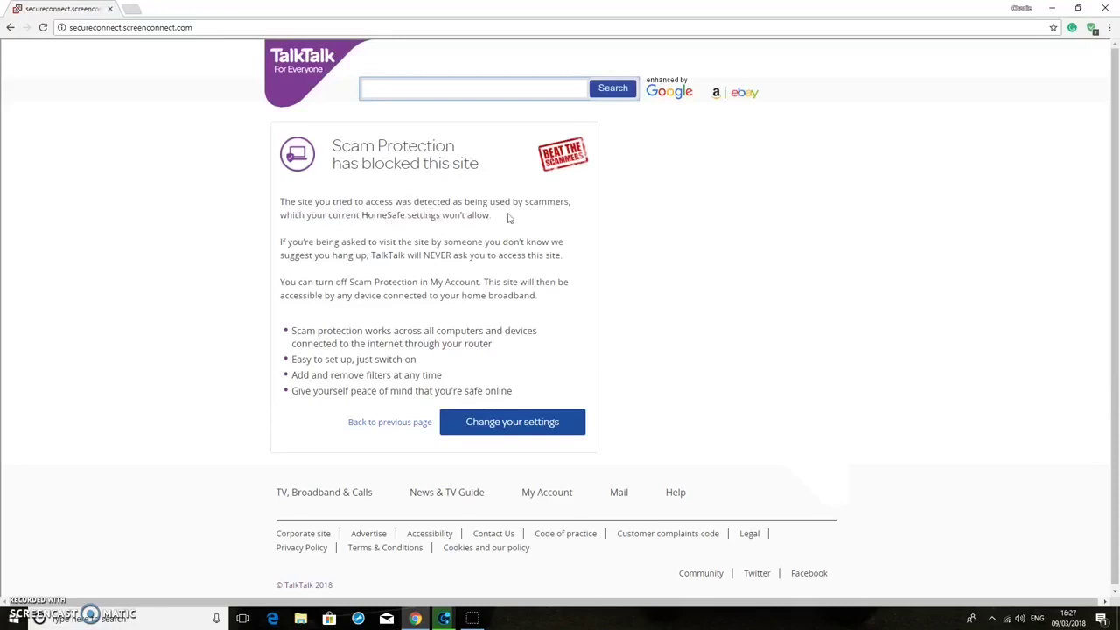
pyautogui.click(529, 422)
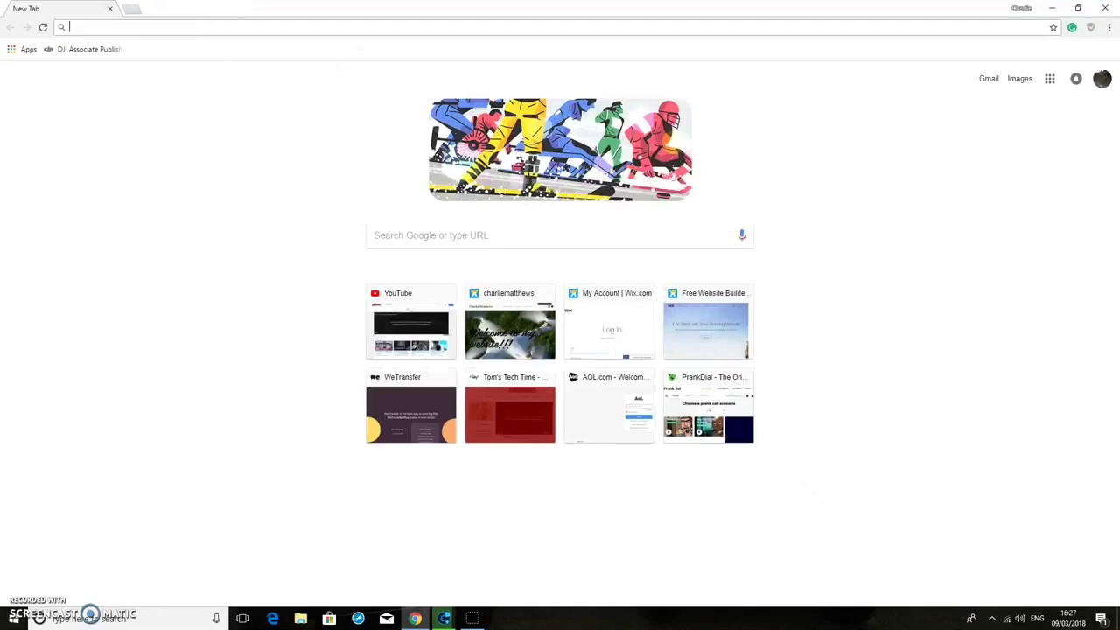
pyautogui.click(27, 51)
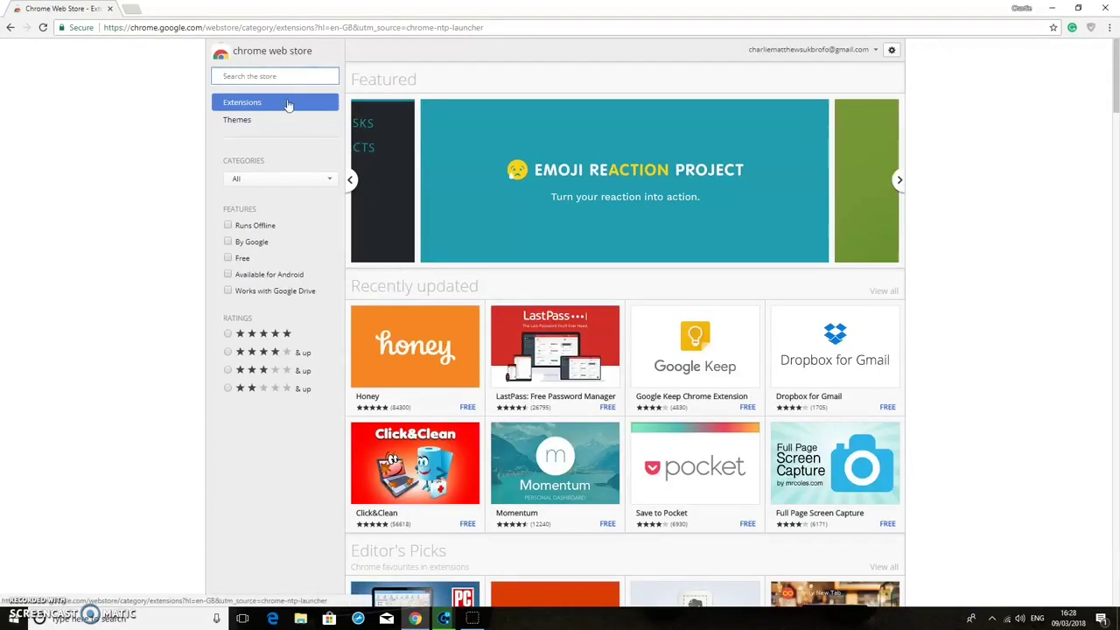
pyautogui.write('ultras')
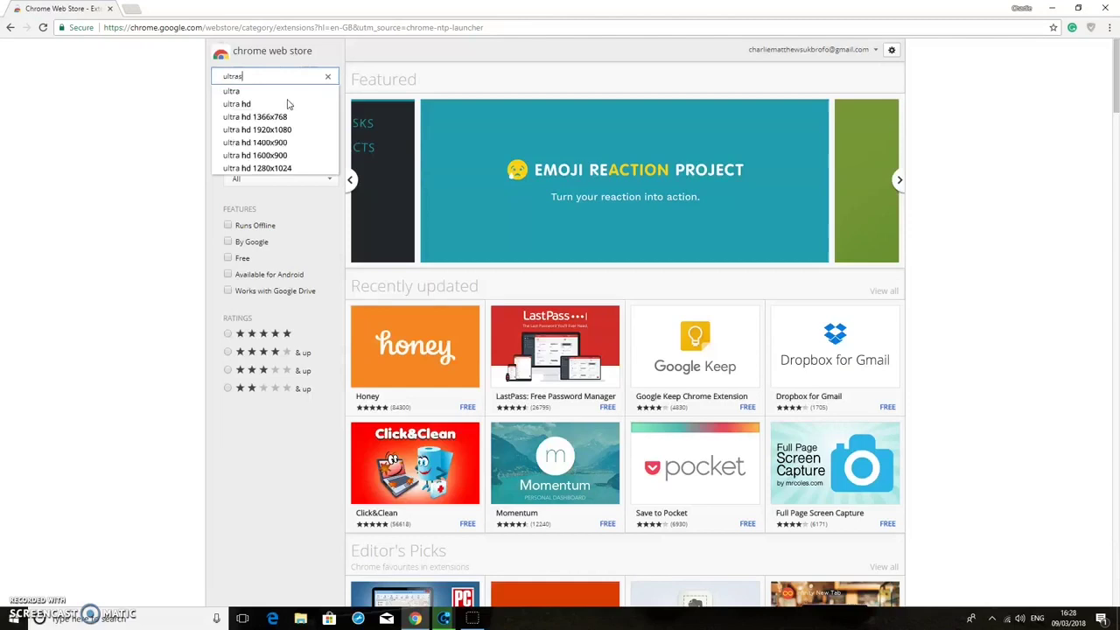
pyautogui.write('urf')
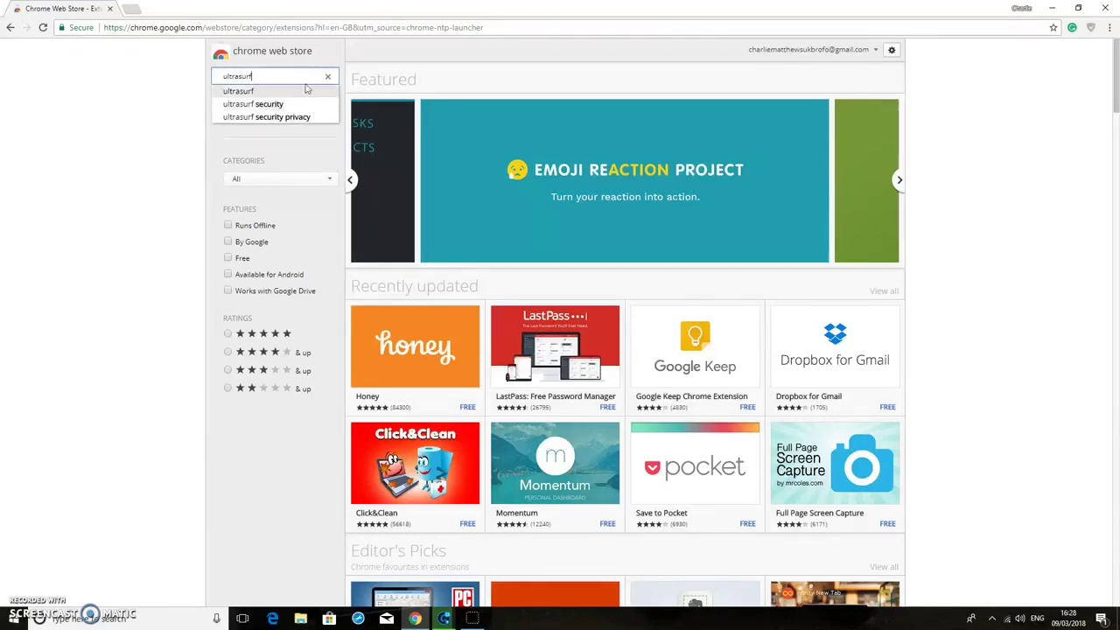
pyautogui.click(306, 93)
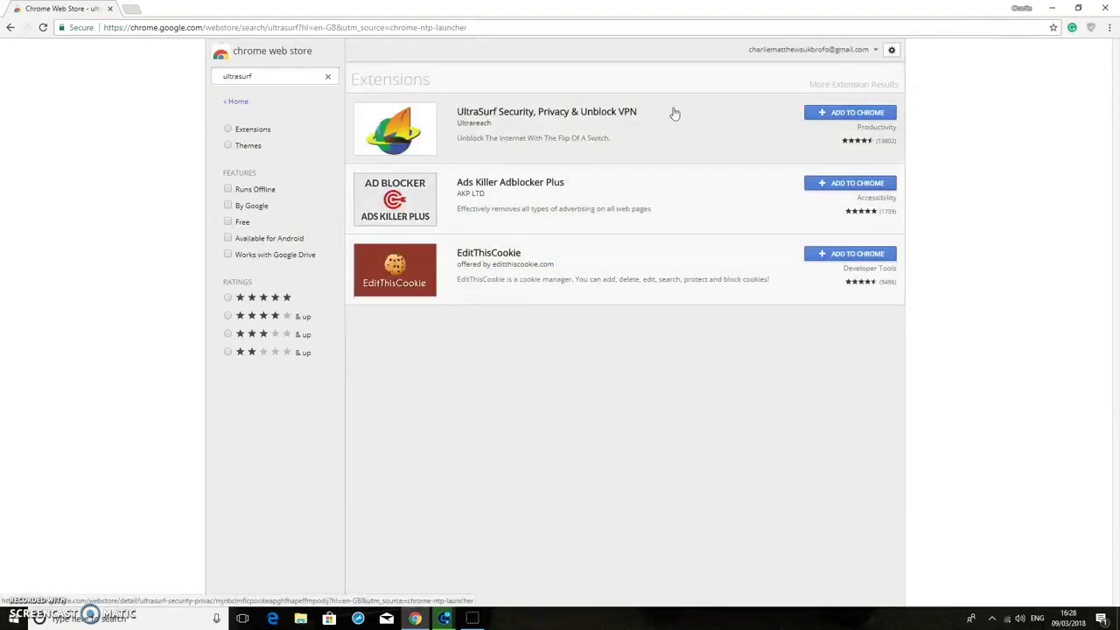
# Add the UltraSurf VPN extension to Chrome, then close the welcome and store tabs, leaving one new tab
pyautogui.click(866, 119)
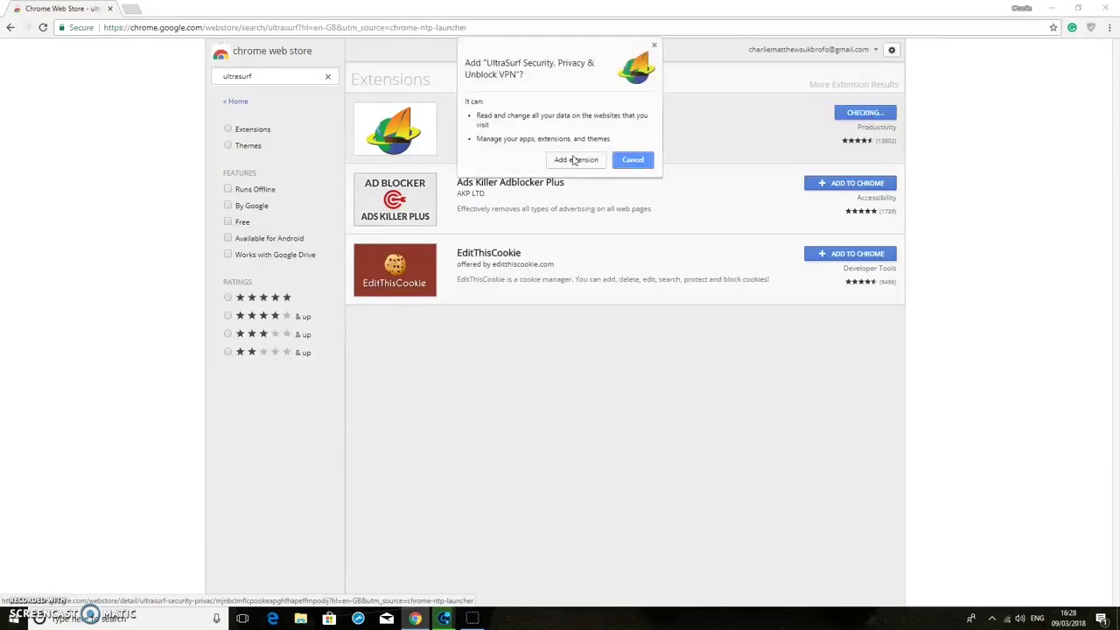
pyautogui.click(575, 160)
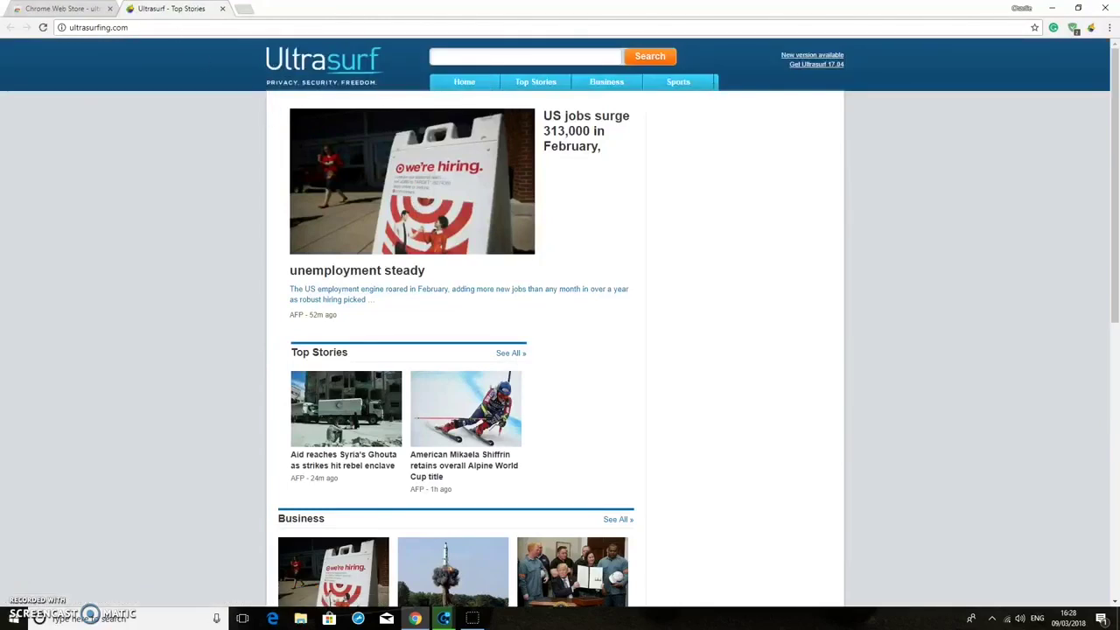
pyautogui.click(222, 8)
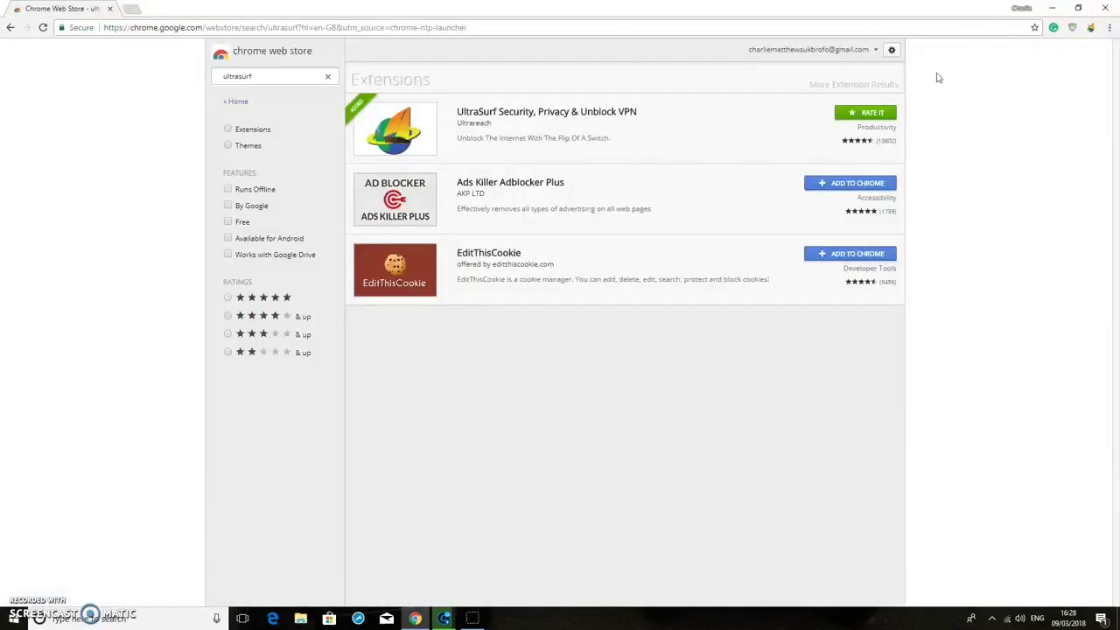
pyautogui.click(131, 9)
pyautogui.click(110, 9)
pyautogui.click(197, 29)
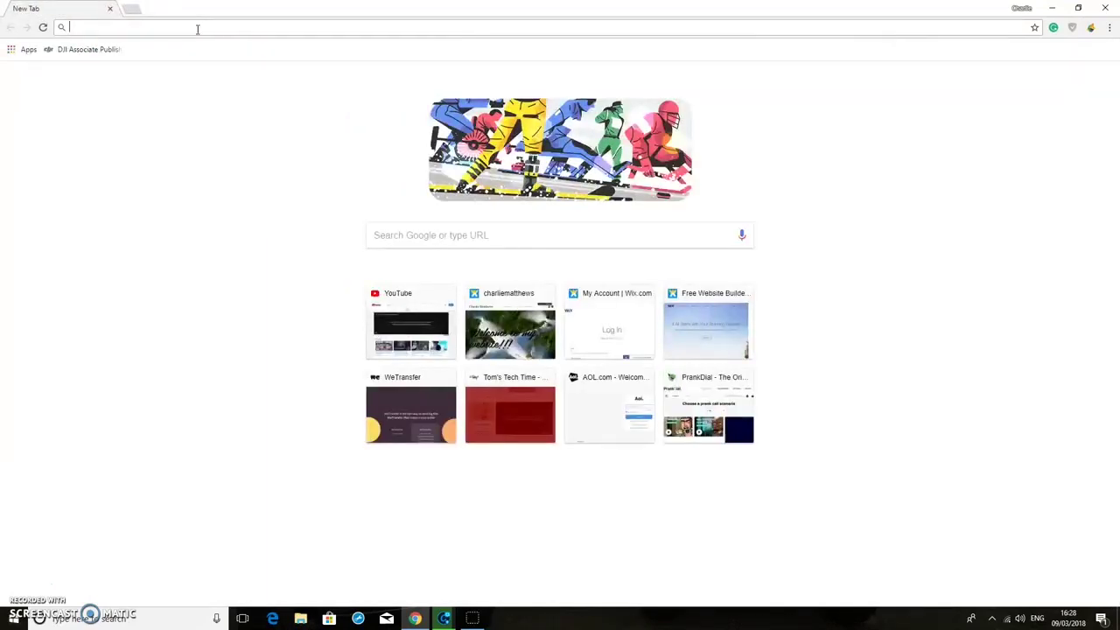
pyautogui.click(1089, 28)
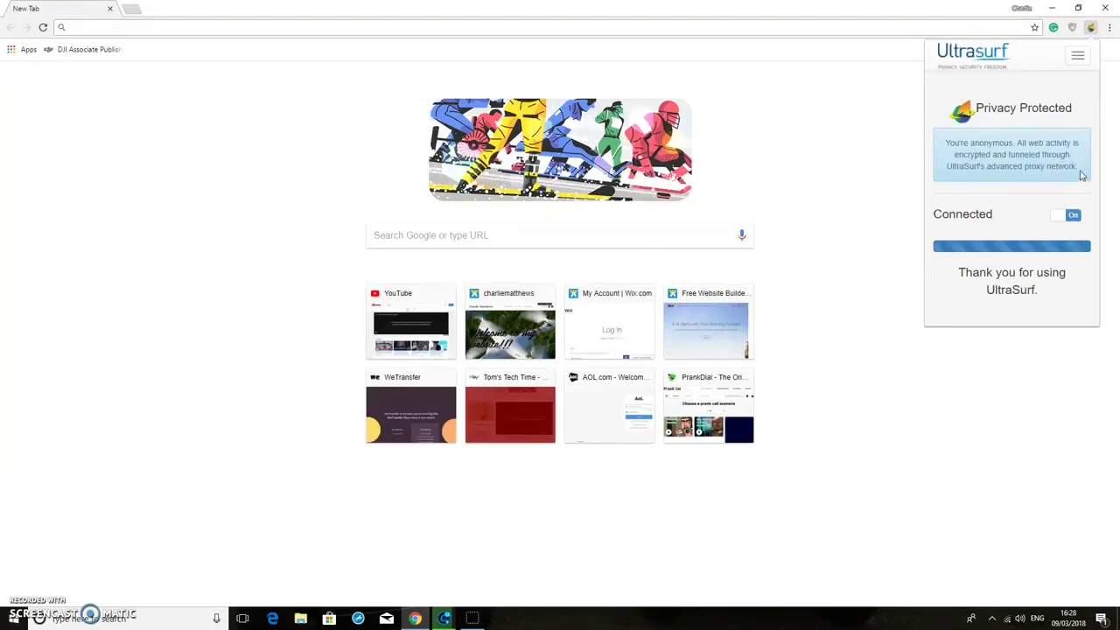
pyautogui.click(1077, 55)
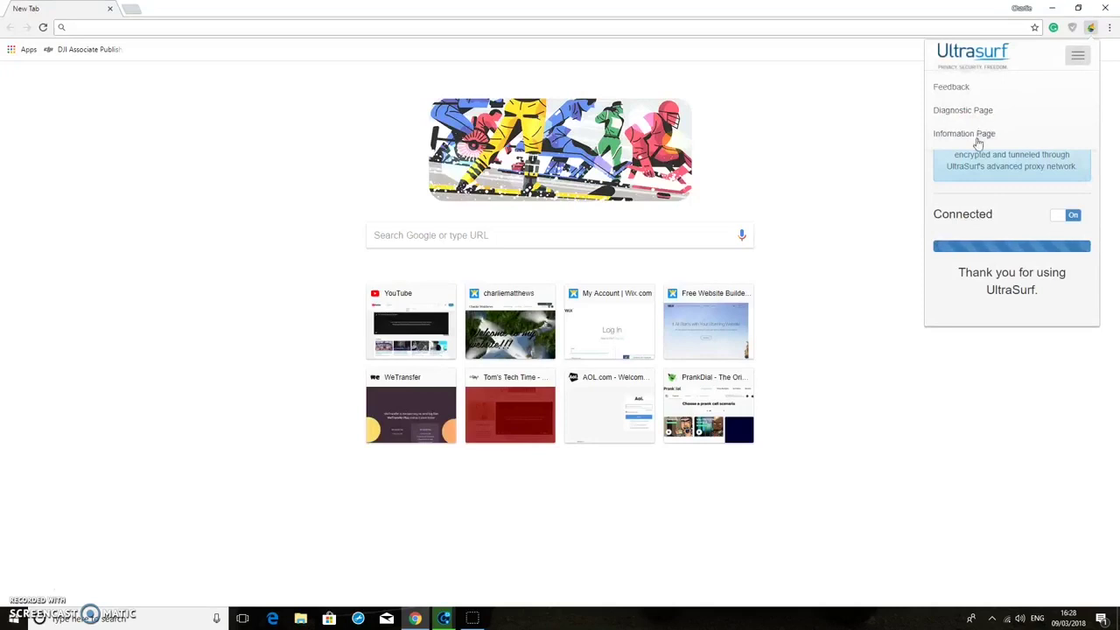
pyautogui.click(966, 113)
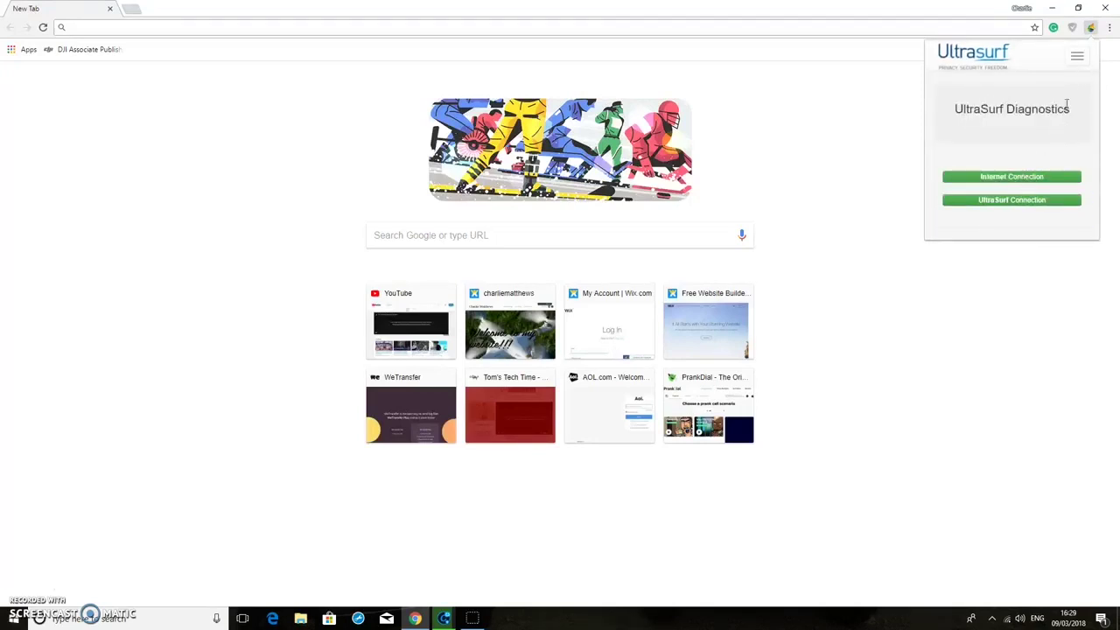
pyautogui.click(1077, 55)
pyautogui.click(983, 112)
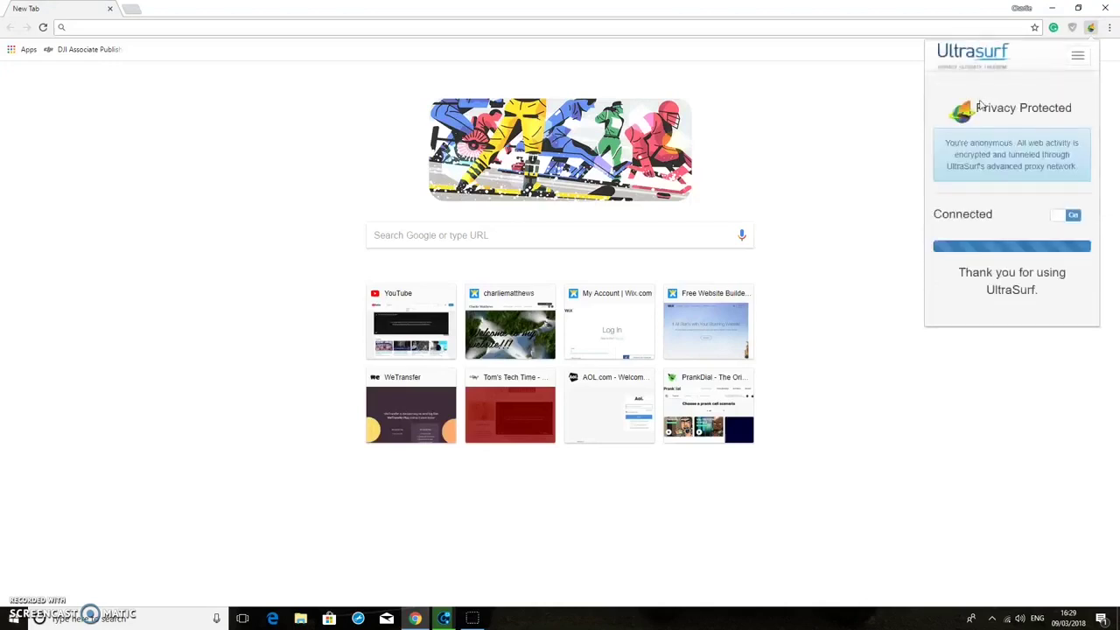
pyautogui.click(1074, 56)
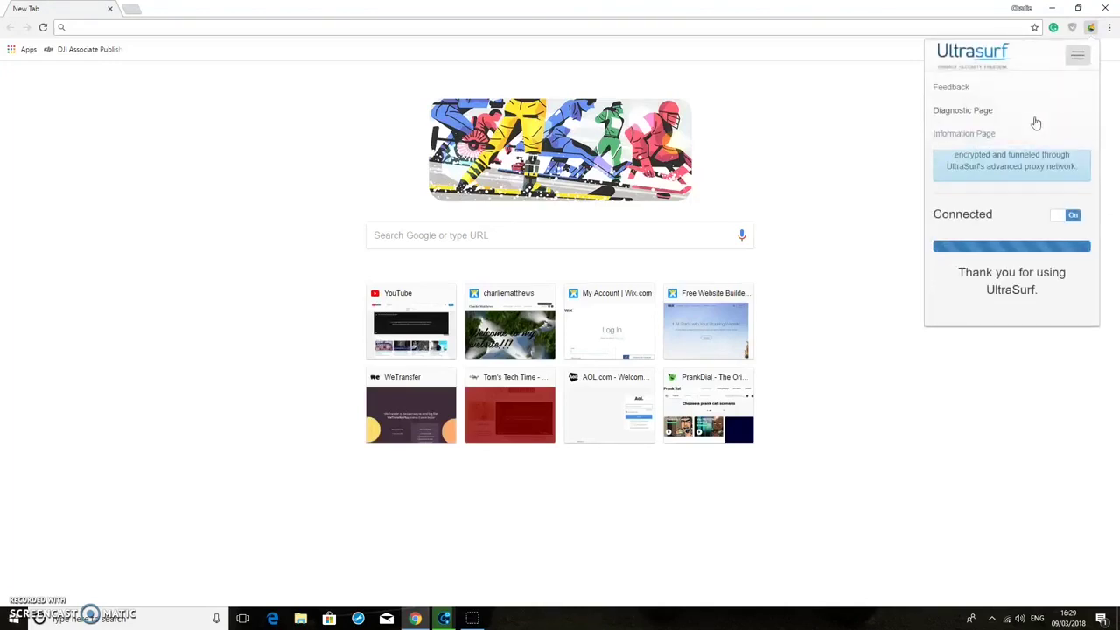
pyautogui.click(973, 133)
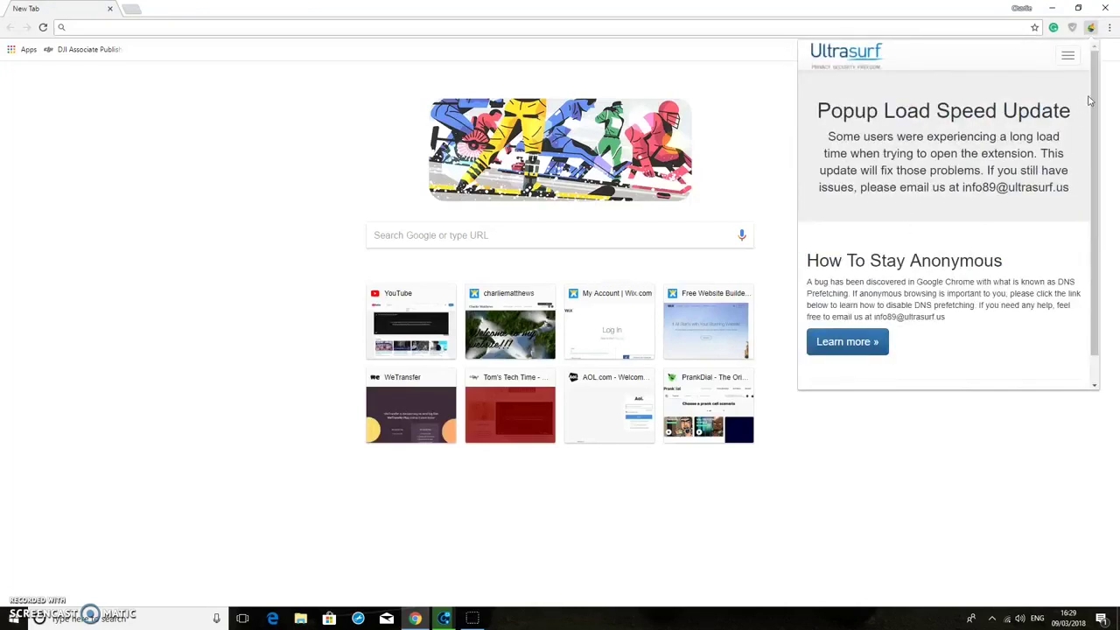
pyautogui.click(778, 105)
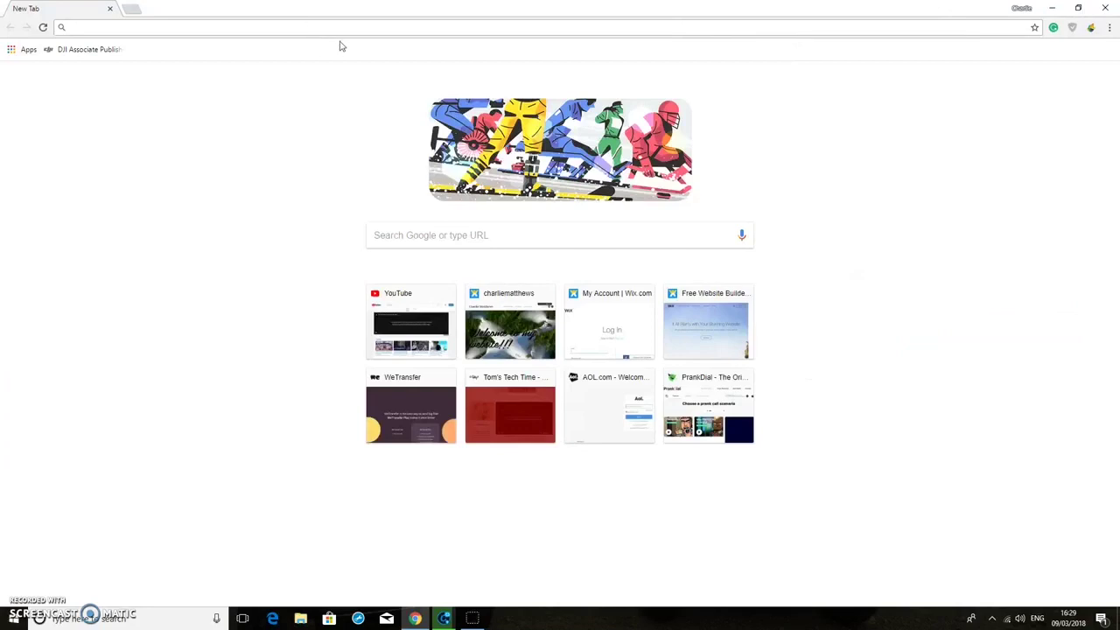
# Load 123lpe.com, then enter and clear a session join code
pyautogui.write('123lpe')
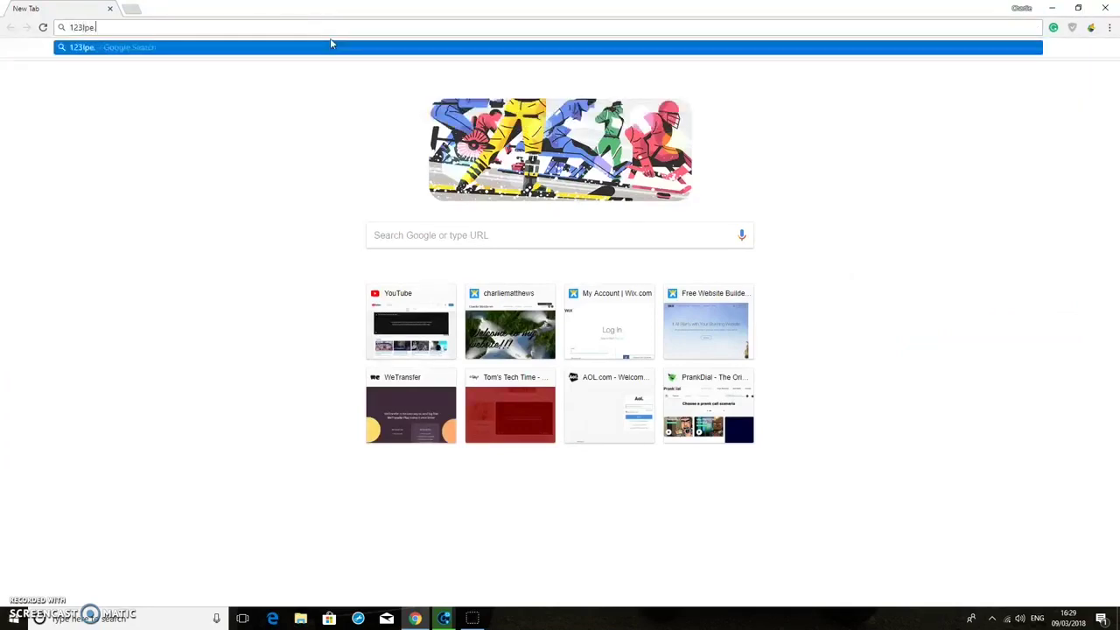
pyautogui.write('.com')
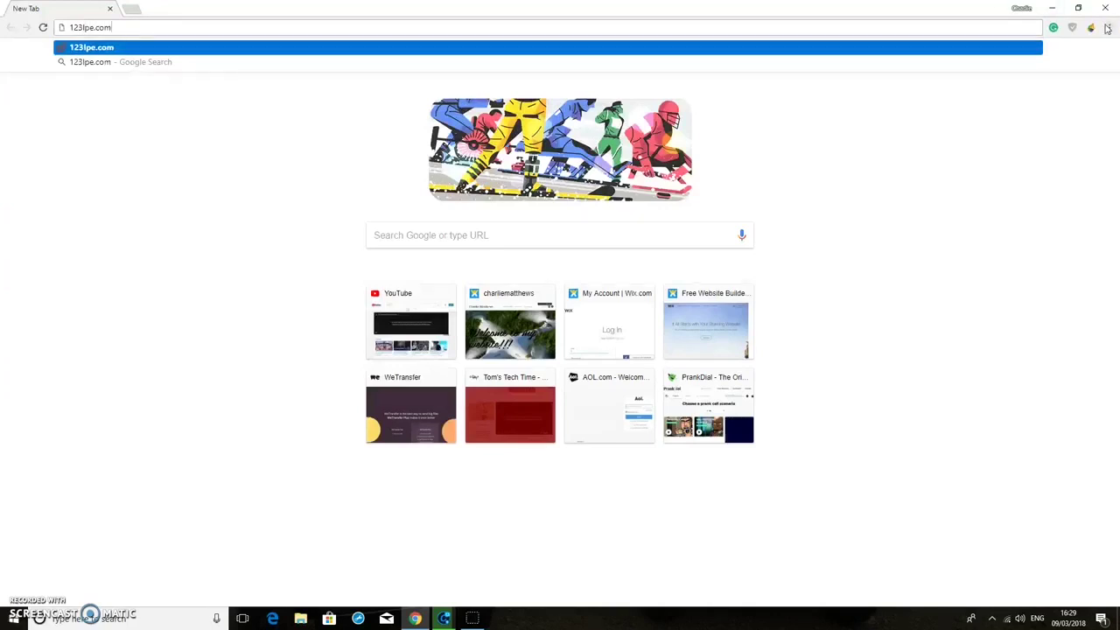
pyautogui.press('Return')
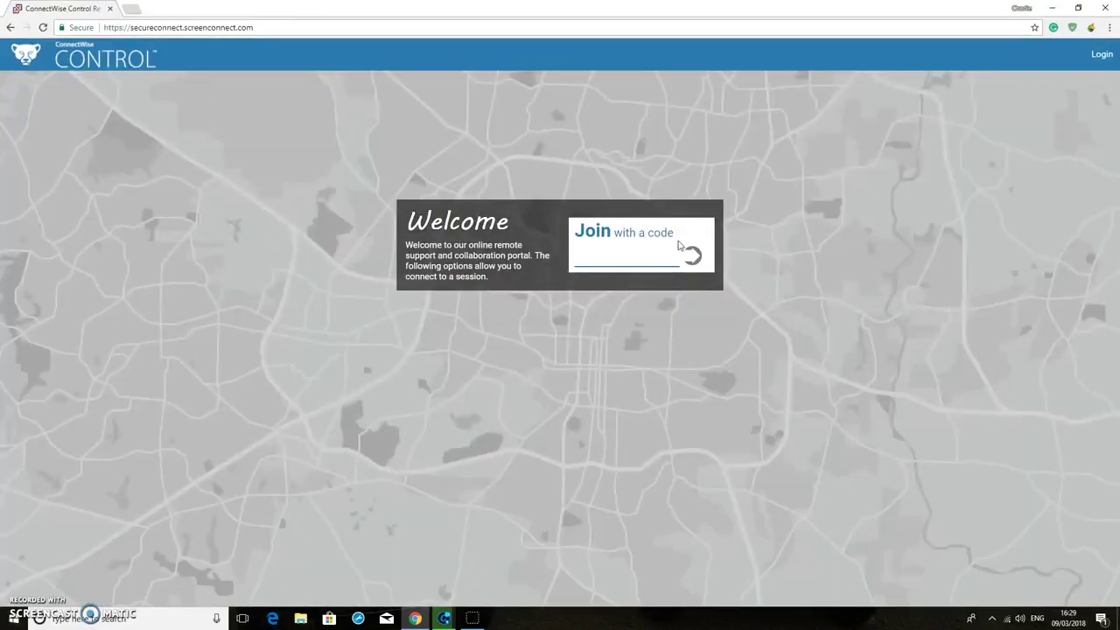
pyautogui.write('644455')
pyautogui.press('BackSpace')
pyautogui.press('BackSpace')
pyautogui.press('BackSpace')
pyautogui.press('BackSpace')
pyautogui.press('BackSpace')
# Replace the address with 123movies.com and load it
pyautogui.click(432, 26)
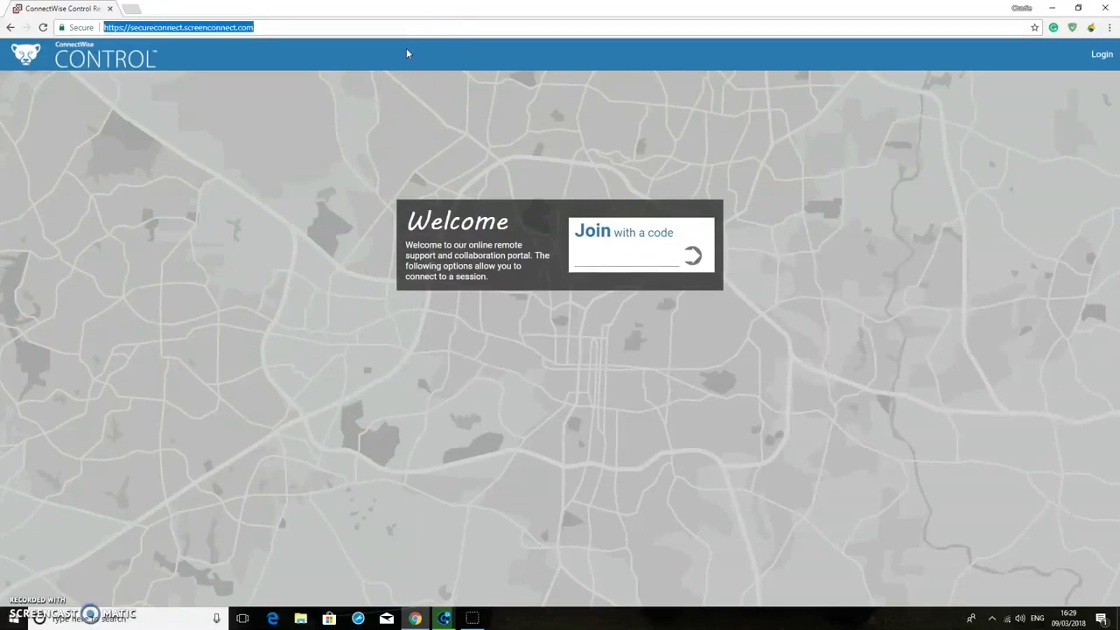
pyautogui.write('123mn')
pyautogui.press('BackSpace')
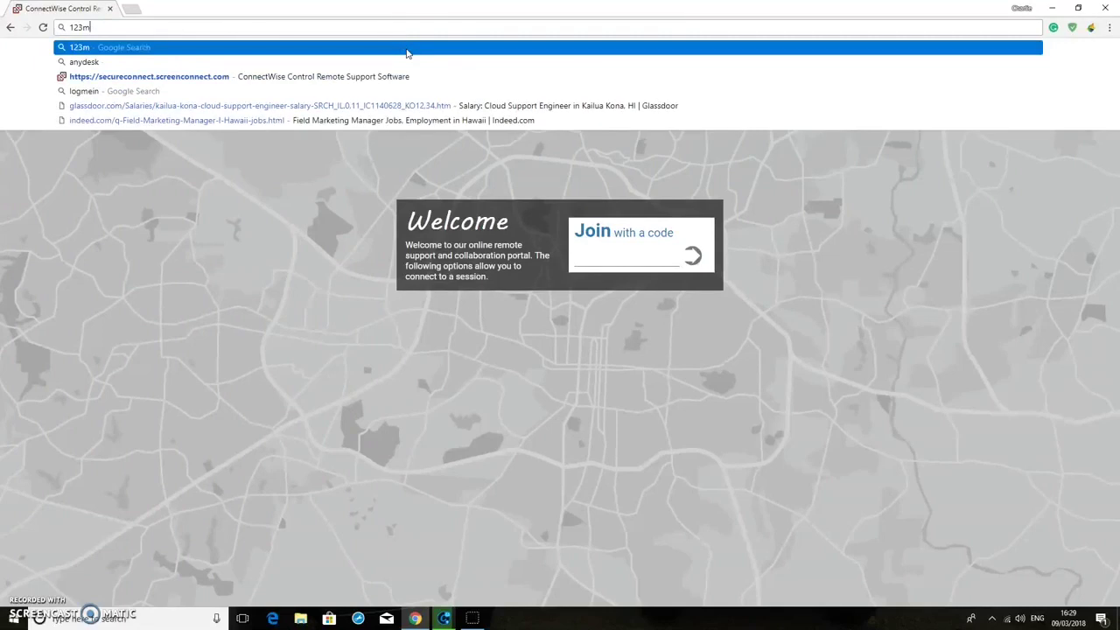
pyautogui.write('ovies.com')
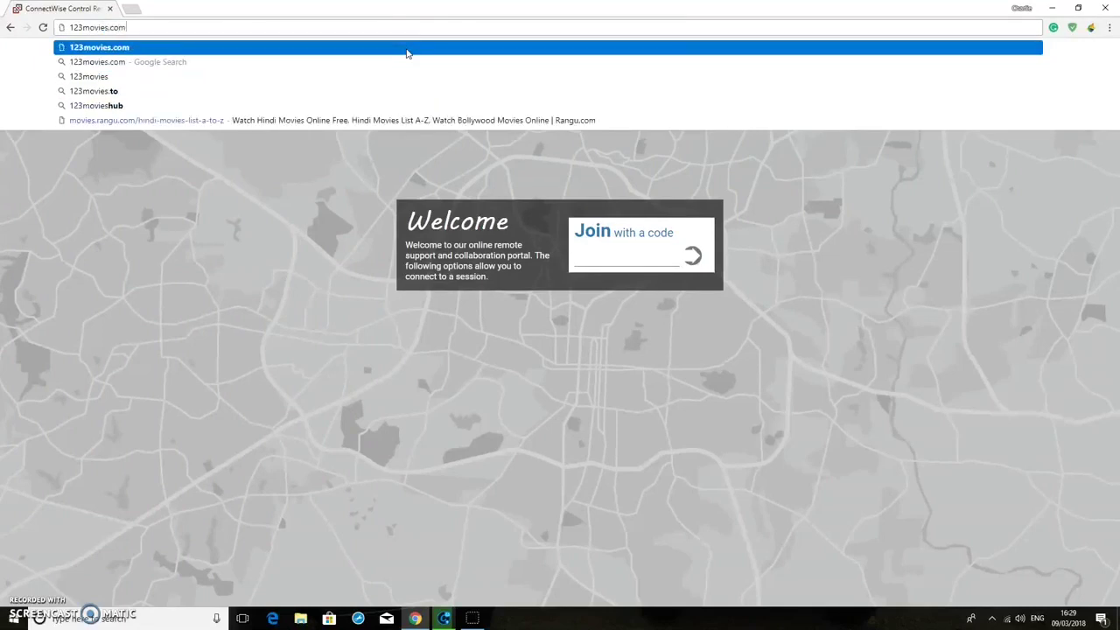
pyautogui.press('Return')
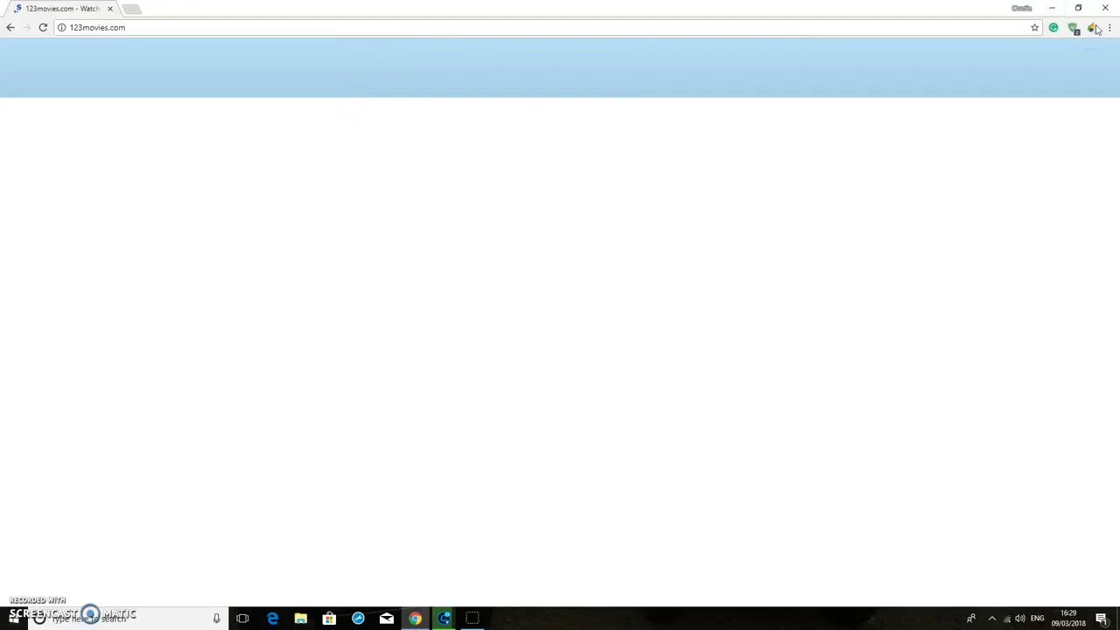
# Open a new empty tab and close the 123movies.com tab
pyautogui.click(132, 9)
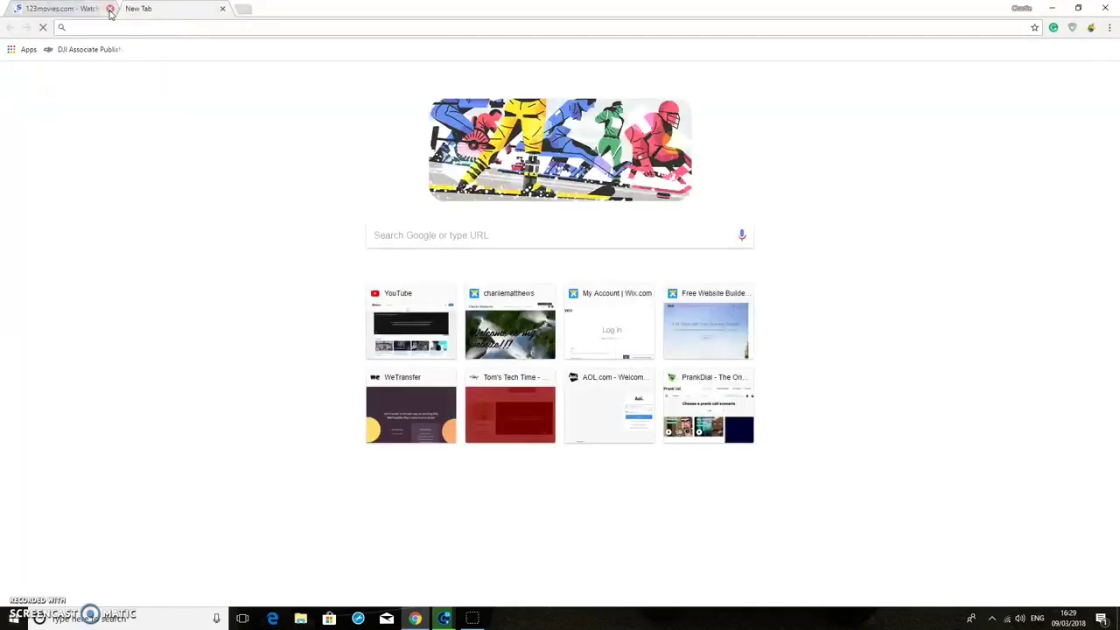
pyautogui.click(110, 8)
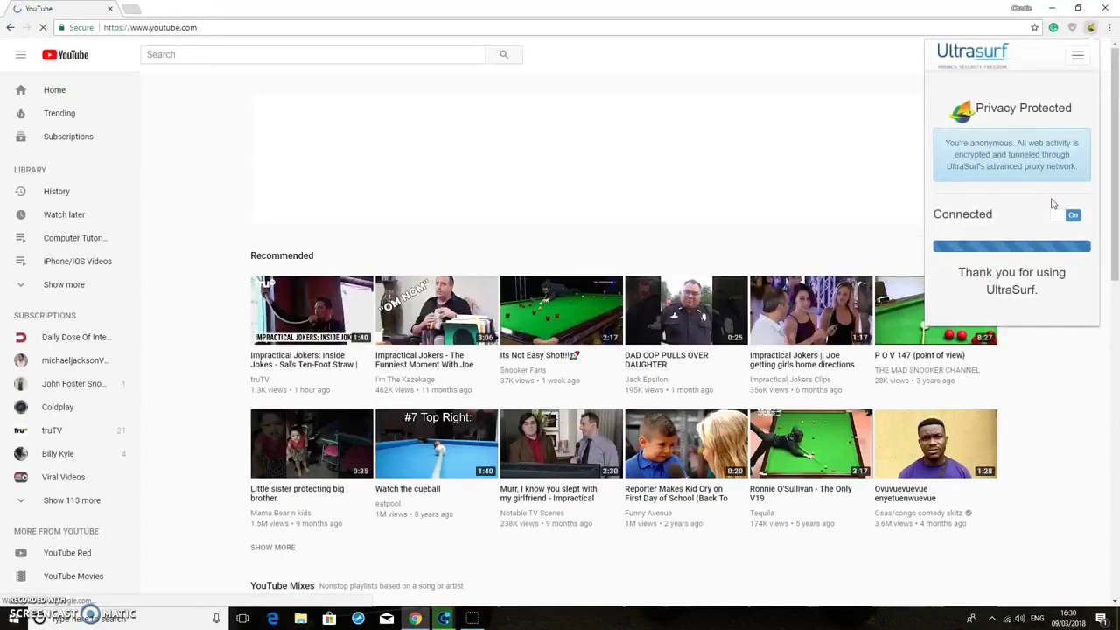
# Switch UltraSurf off and load the personal drone website's .co.uk address
pyautogui.click(1073, 214)
pyautogui.click(320, 33)
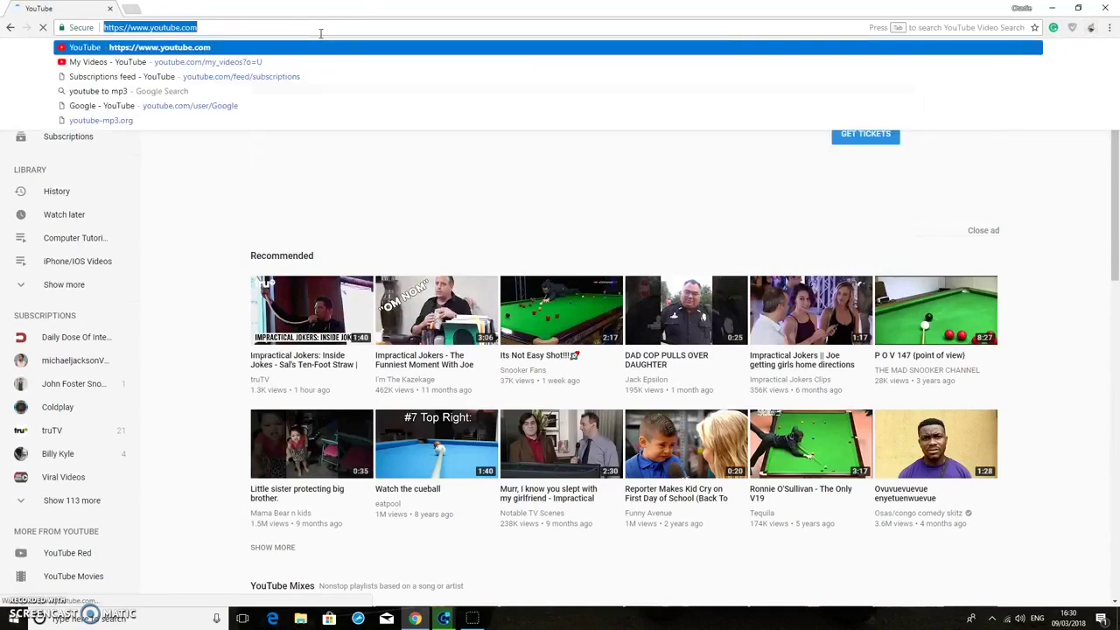
pyautogui.write('www.c')
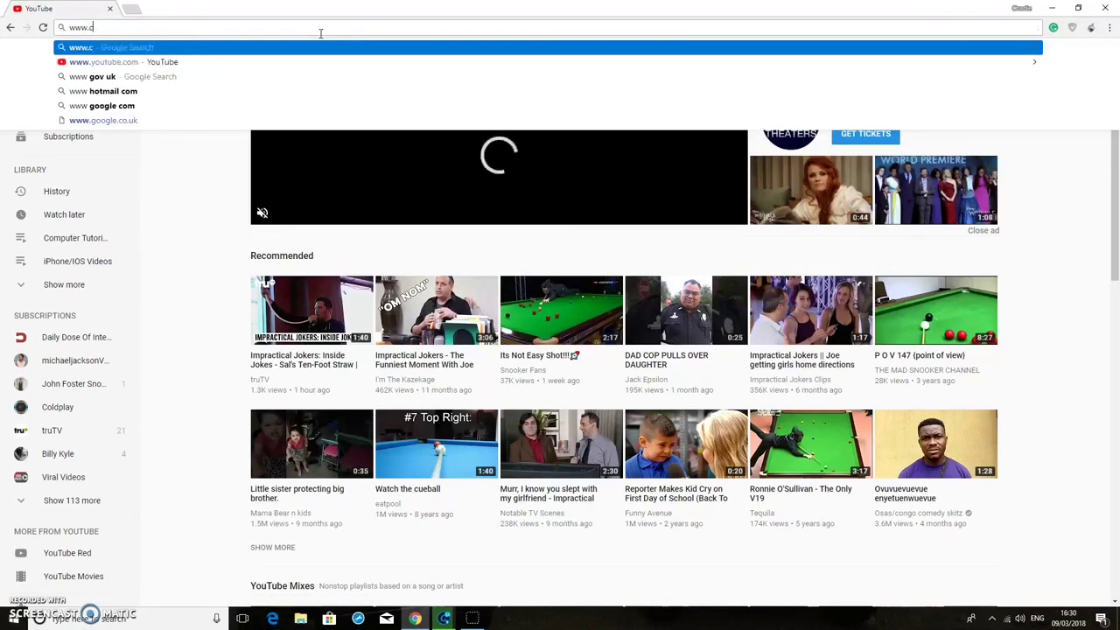
pyautogui.write('harliemat')
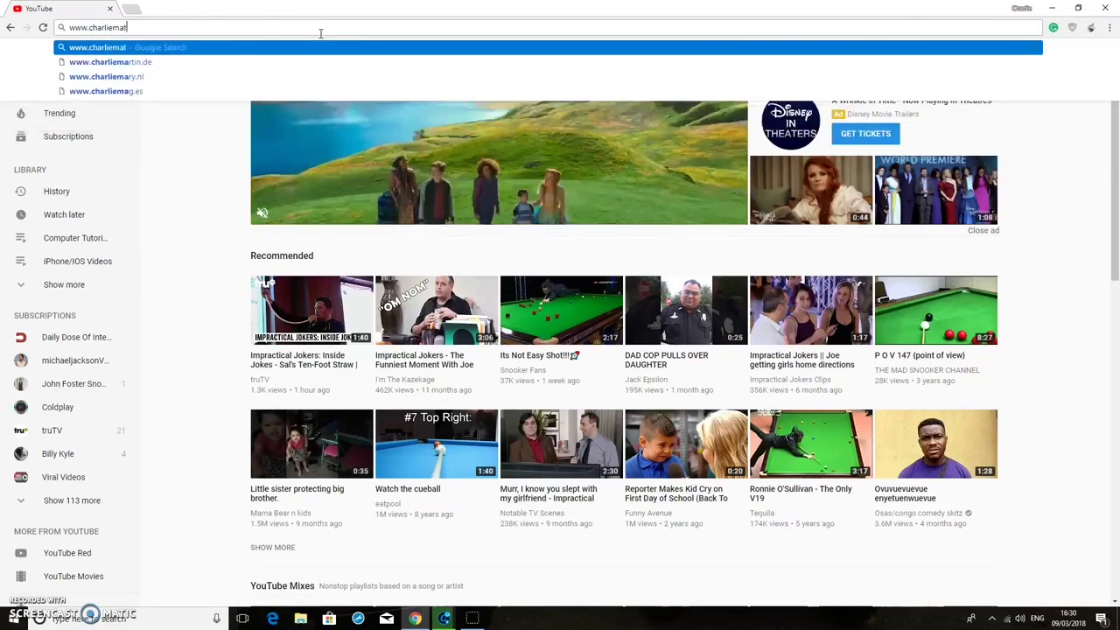
pyautogui.write('thews.')
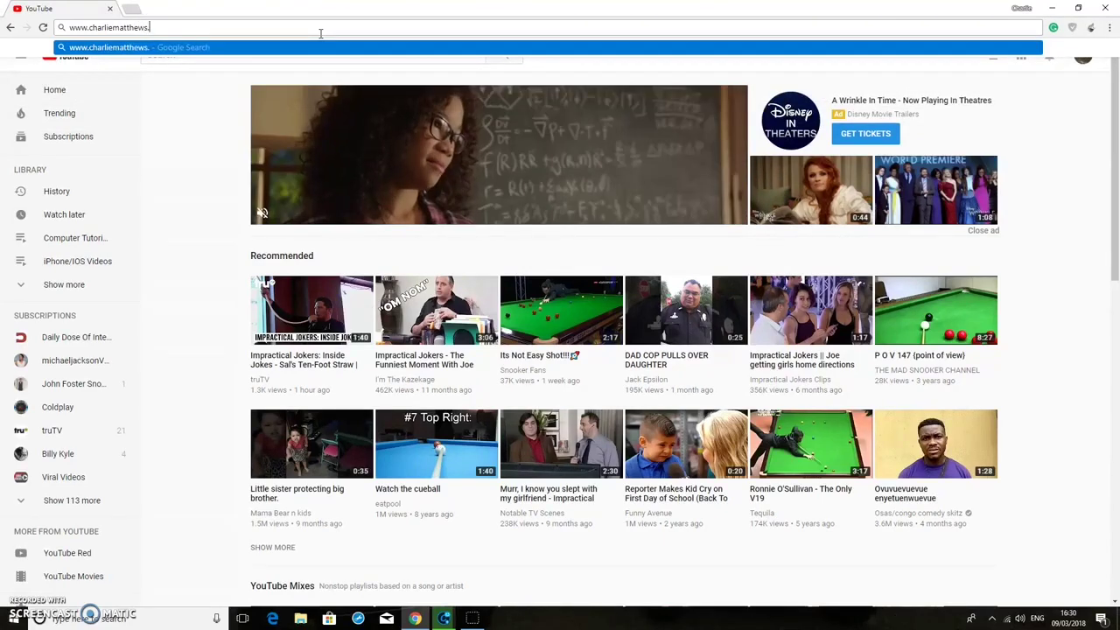
pyautogui.write('co.uk')
pyautogui.press('Return')
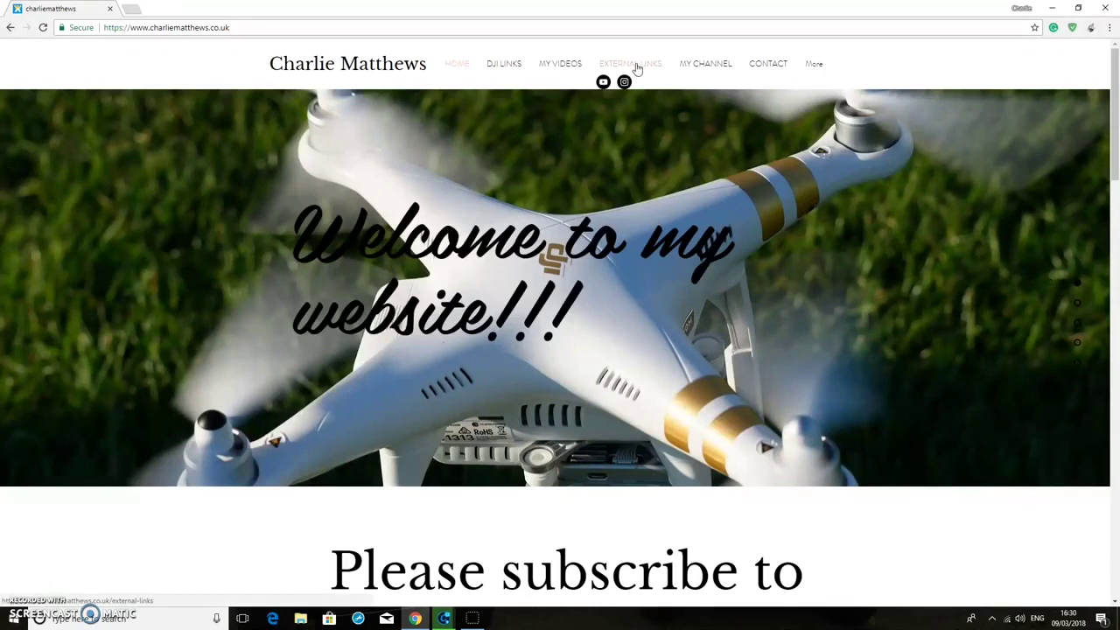
# Open the External Links page, follow its YouTube channel link, then close that YouTube tab
pyautogui.click(636, 67)
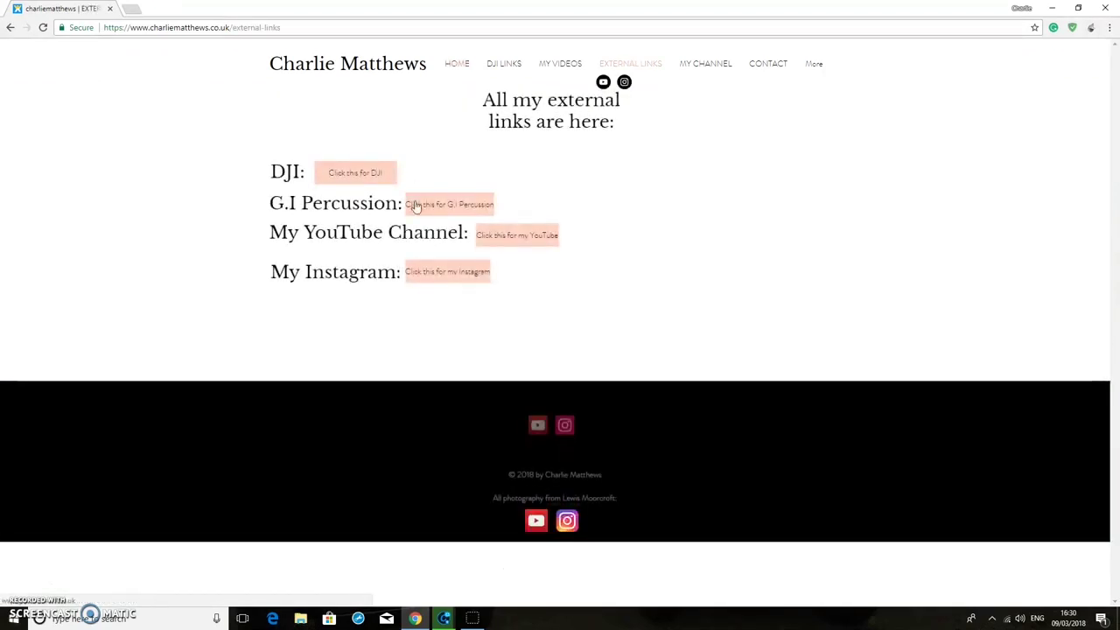
pyautogui.click(535, 233)
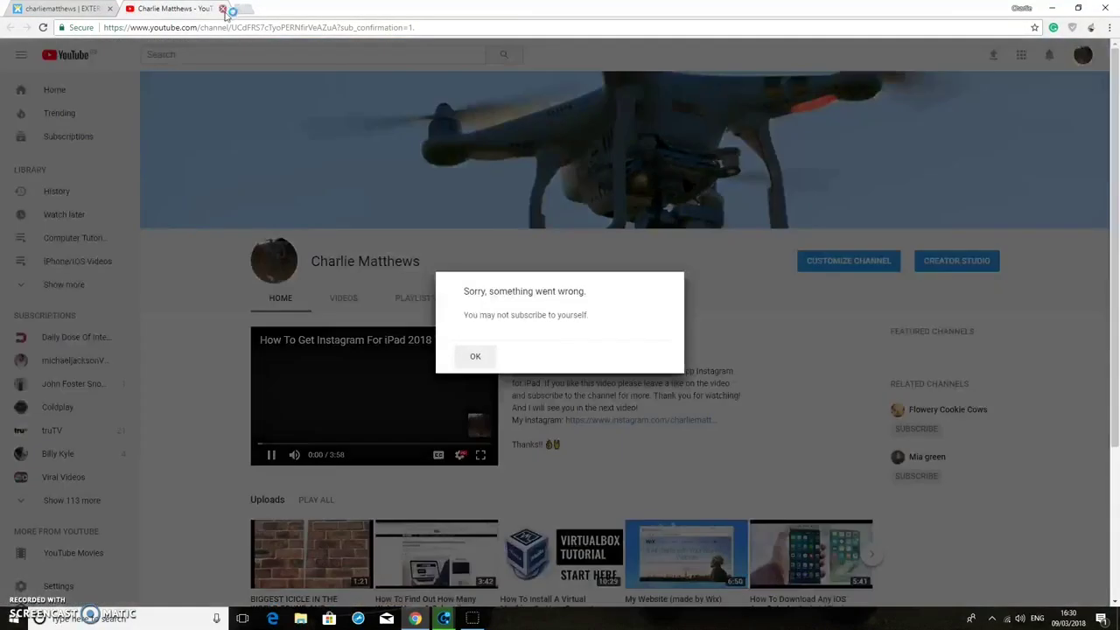
pyautogui.click(222, 9)
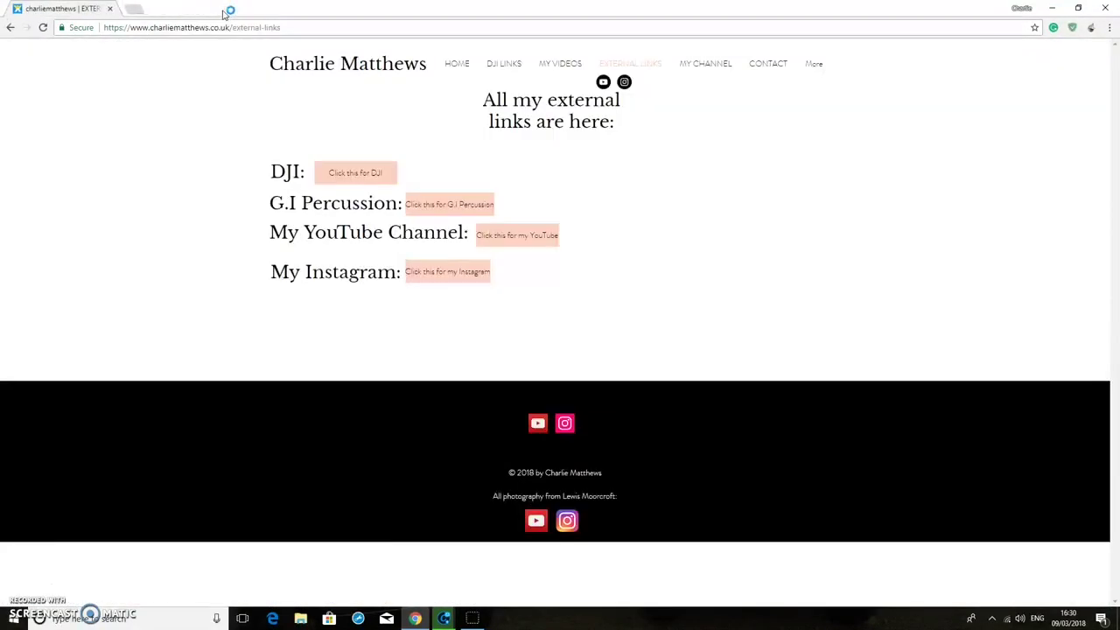